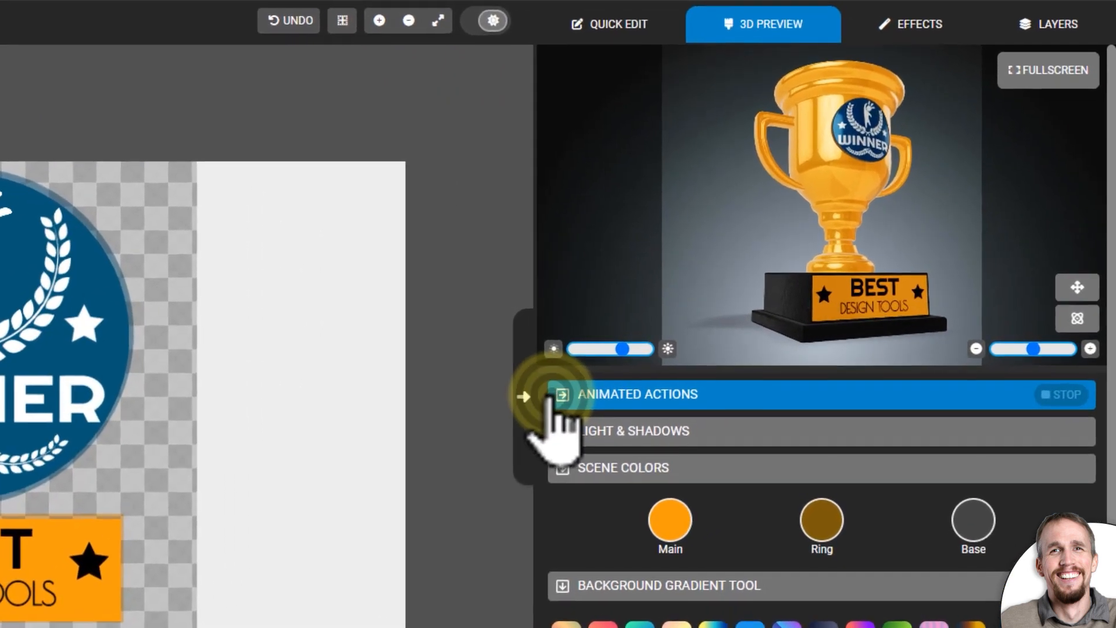
- Apply the Roll Front looping animation to the trophy and lower the animation speed
click(761, 355)
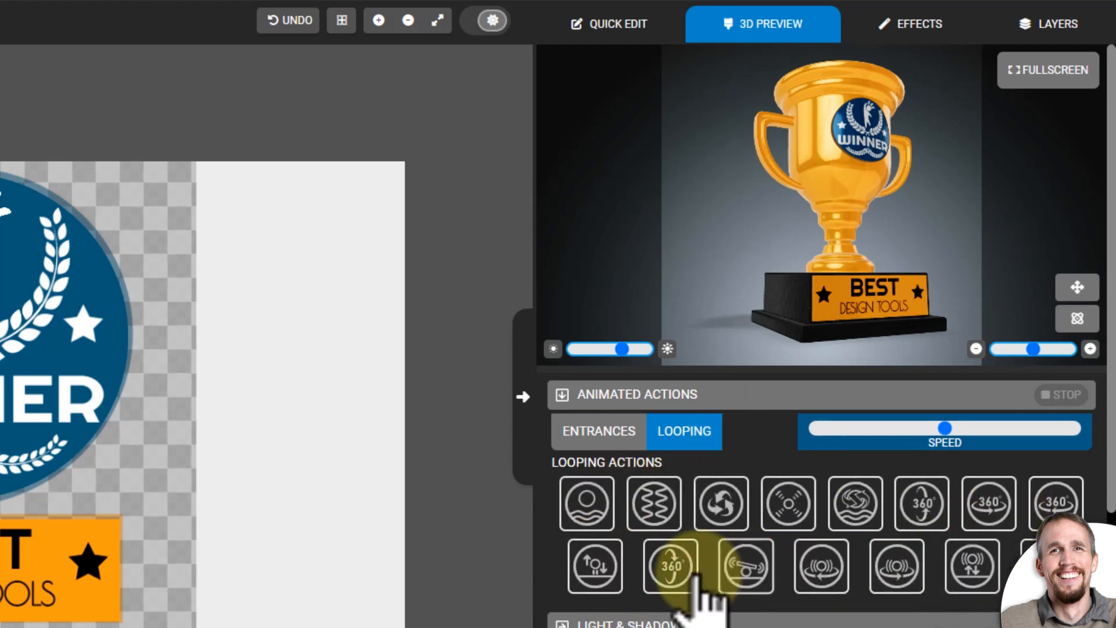
click(669, 592)
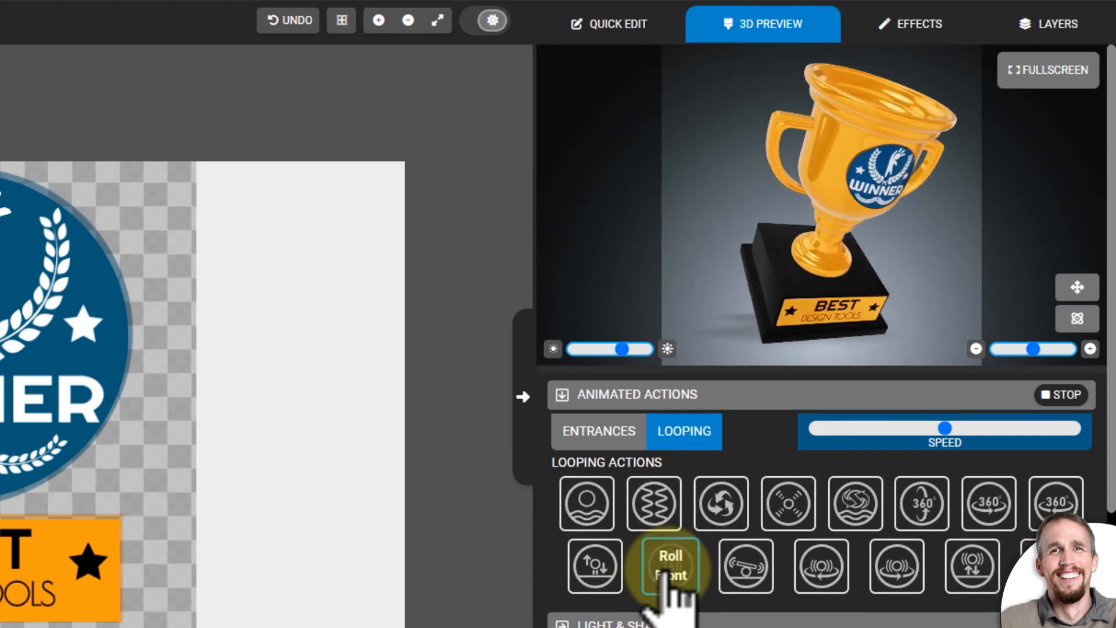
drag(945, 428, 842, 431)
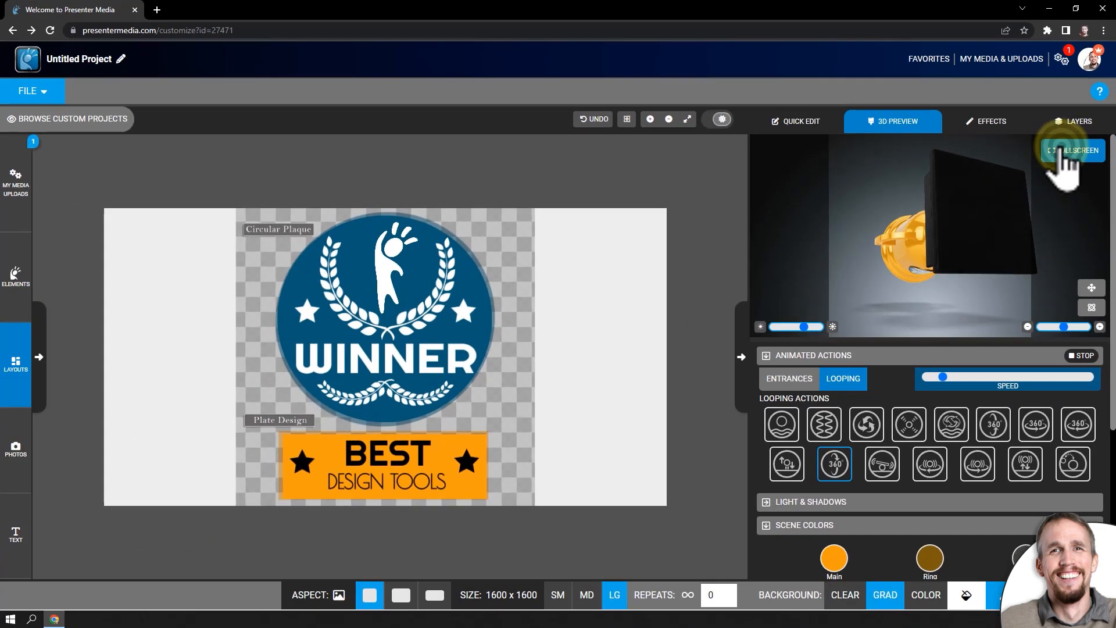
- Open the 3D preview in fullscreen and reposition and tilt the trophy within the scene
click(1068, 140)
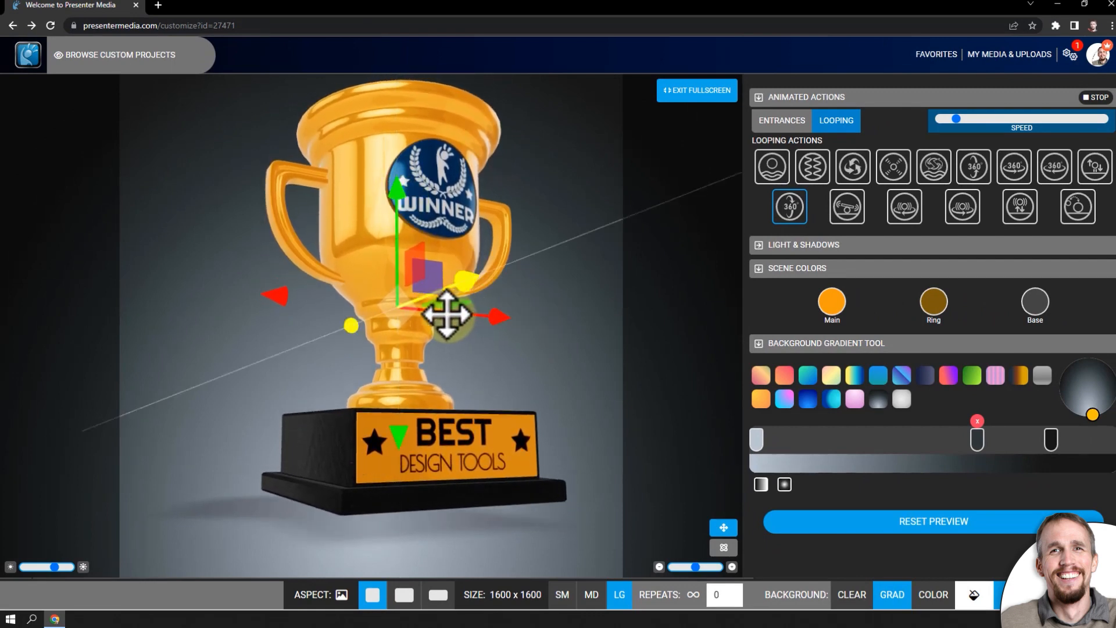
mouse_move(494, 319)
mouse_down()
mouse_move(510, 317)
mouse_move(486, 320)
mouse_up()
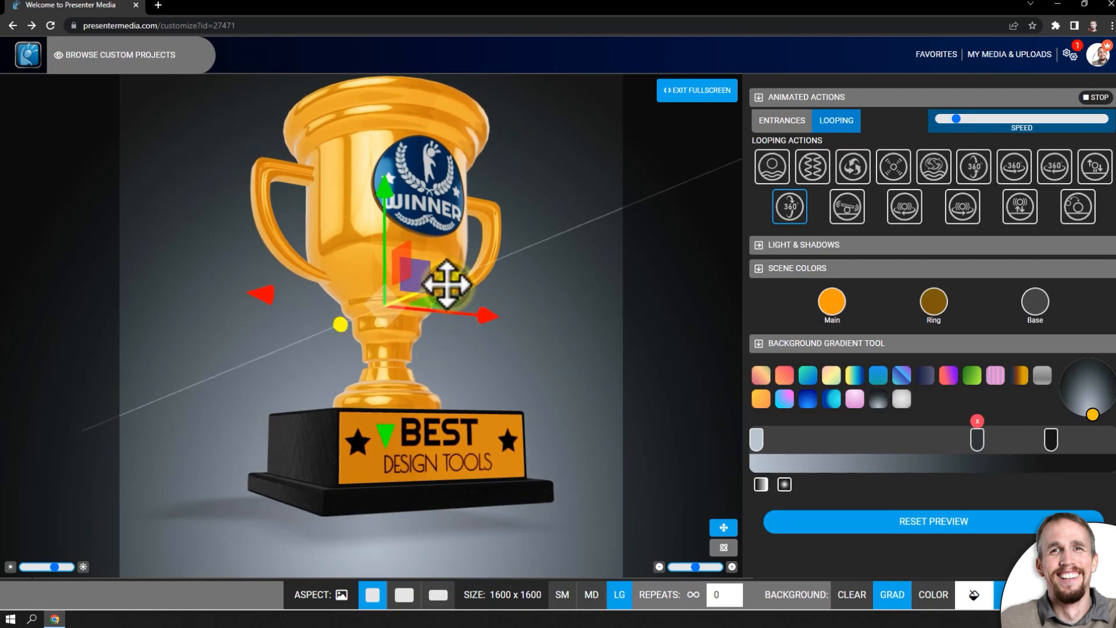
mouse_move(447, 284)
mouse_down()
mouse_move(456, 281)
mouse_move(429, 285)
mouse_up()
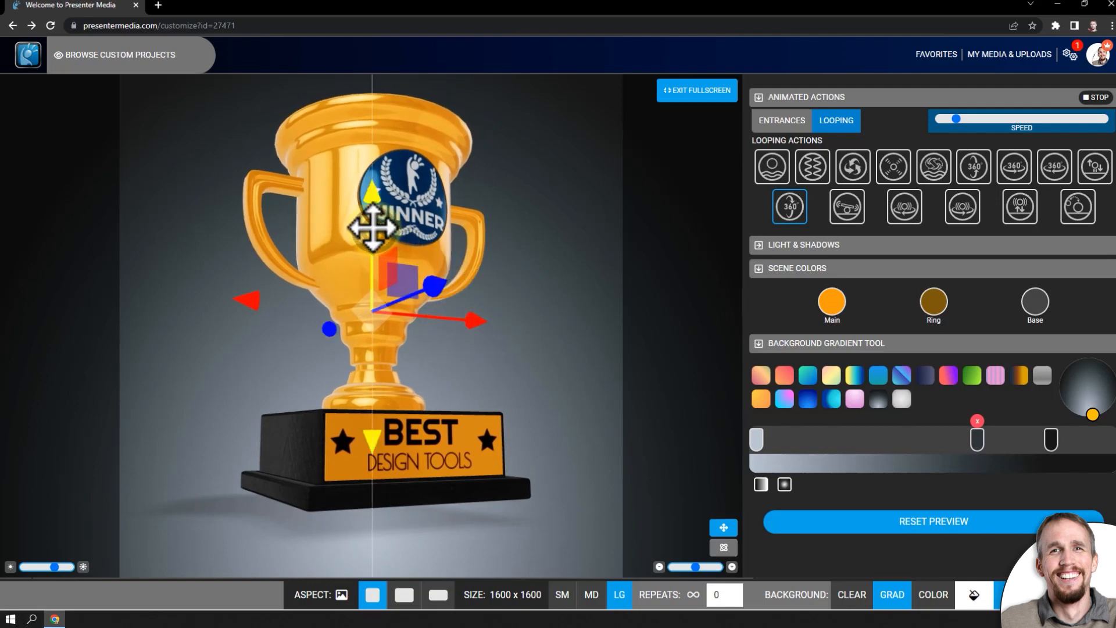
drag(372, 226, 367, 214)
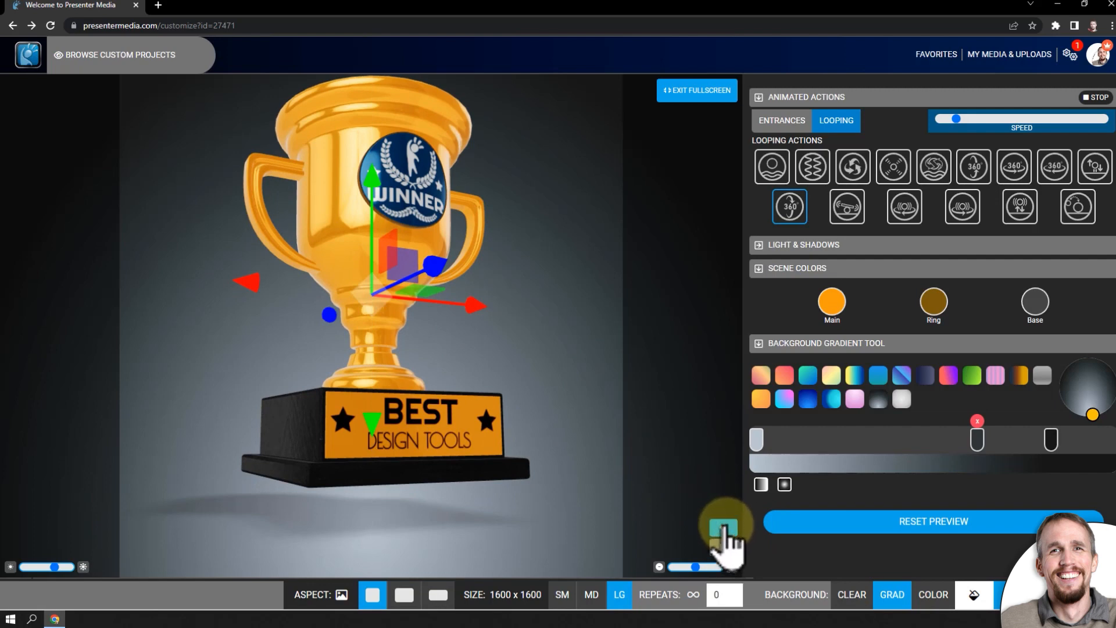
click(723, 526)
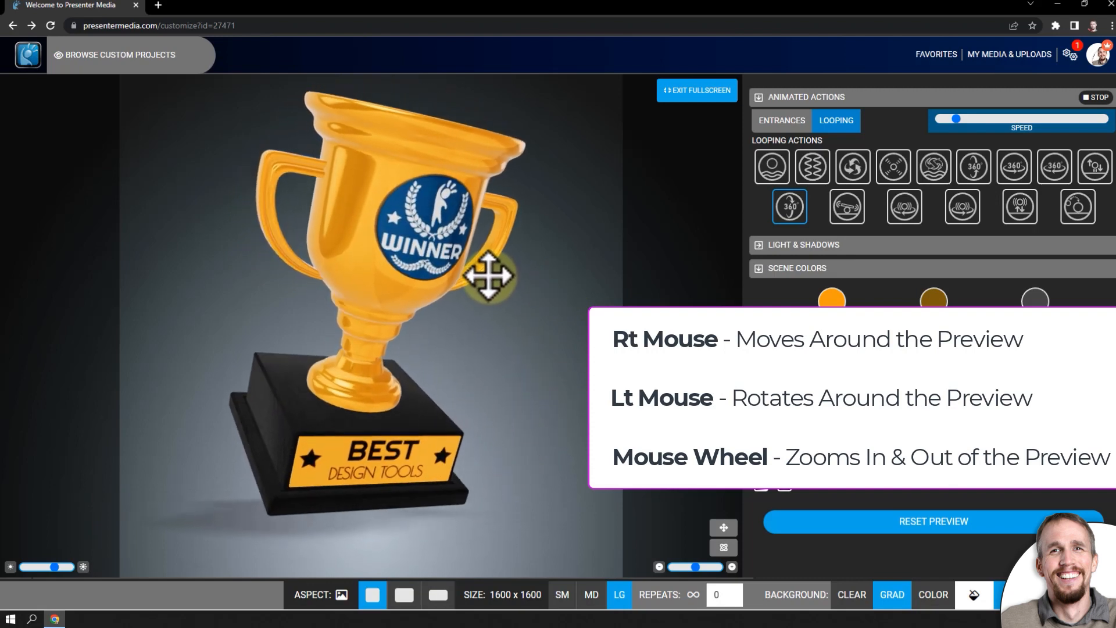
drag(485, 316, 505, 270)
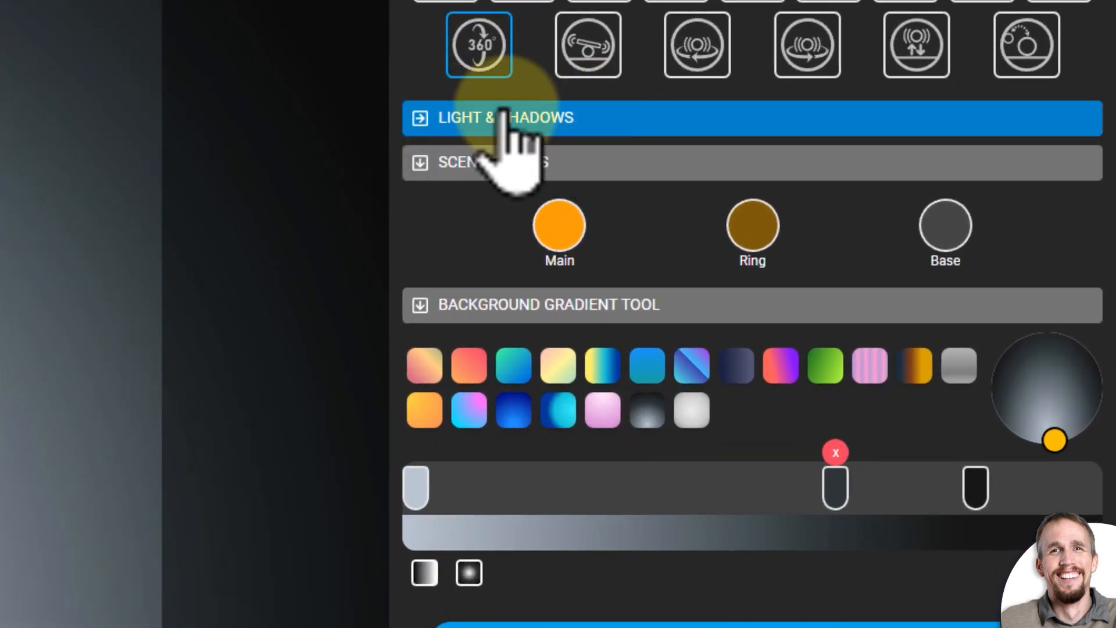
- Under Light & Shadows, change the light direction and reduce the shadow softness
click(415, 118)
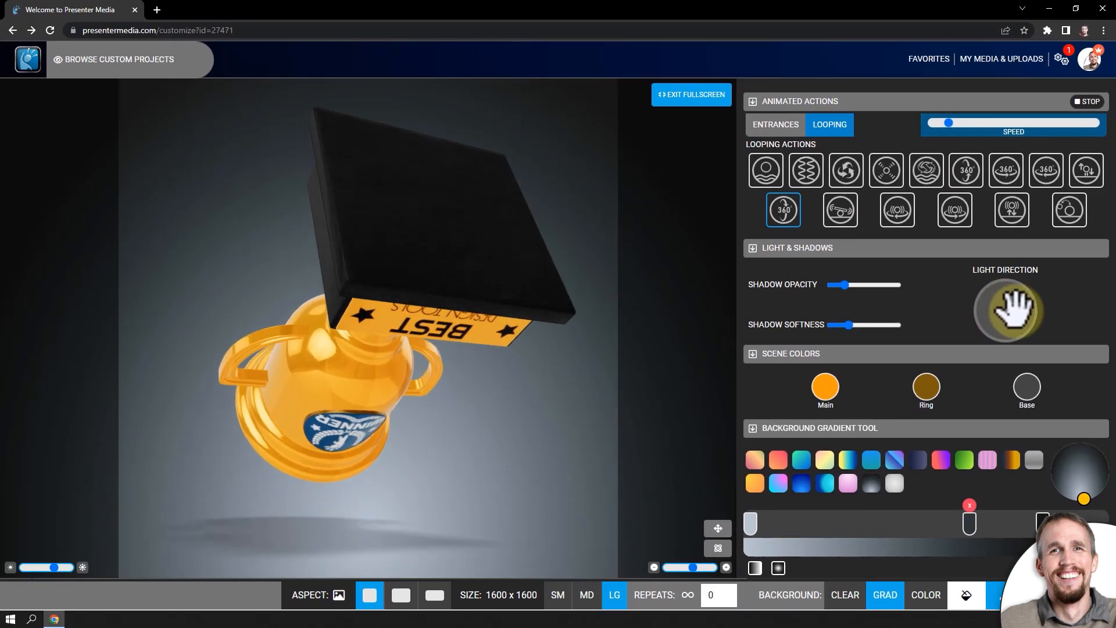
mouse_move(1011, 305)
mouse_down()
mouse_move(998, 326)
mouse_move(1009, 336)
mouse_move(1006, 314)
mouse_move(1004, 324)
mouse_up()
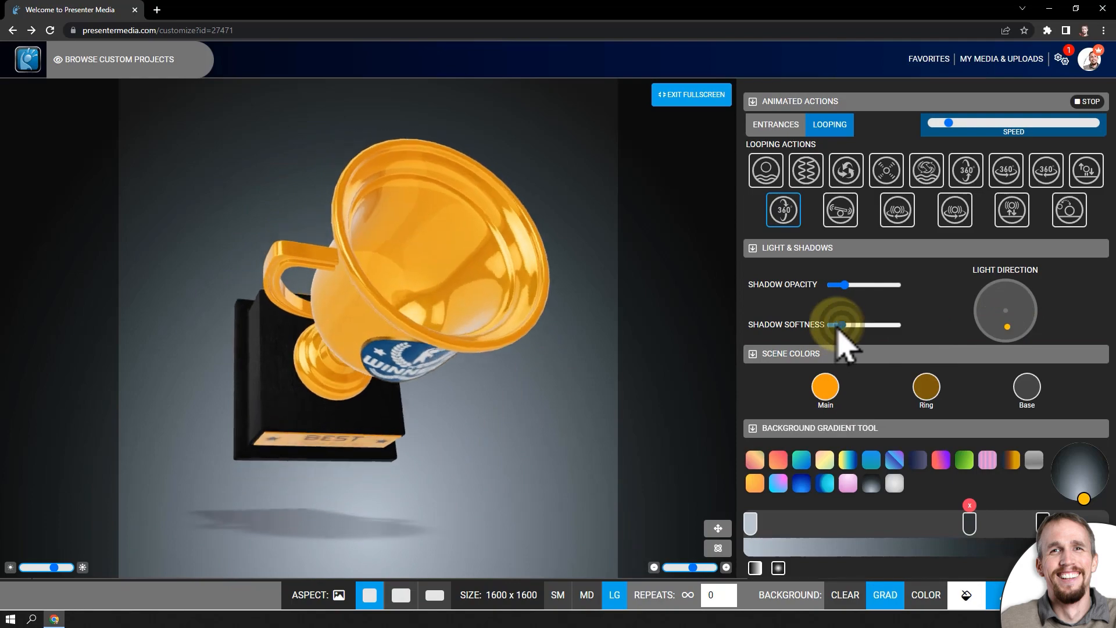
drag(848, 325, 840, 327)
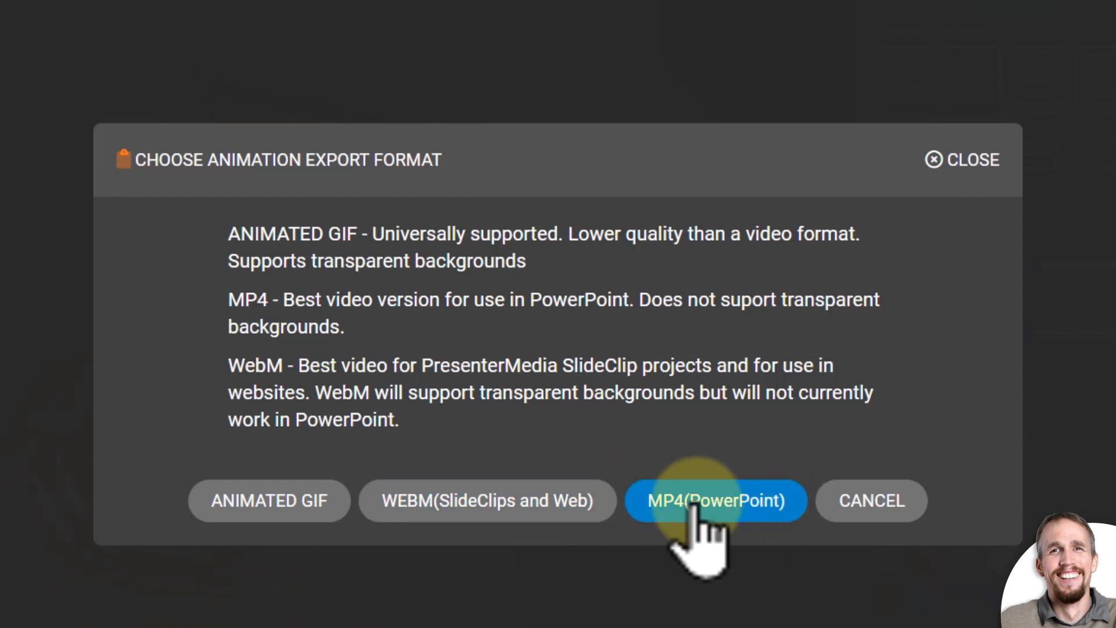
- Export the animation as an MP4 video at the SM size of 400 x 400
click(733, 506)
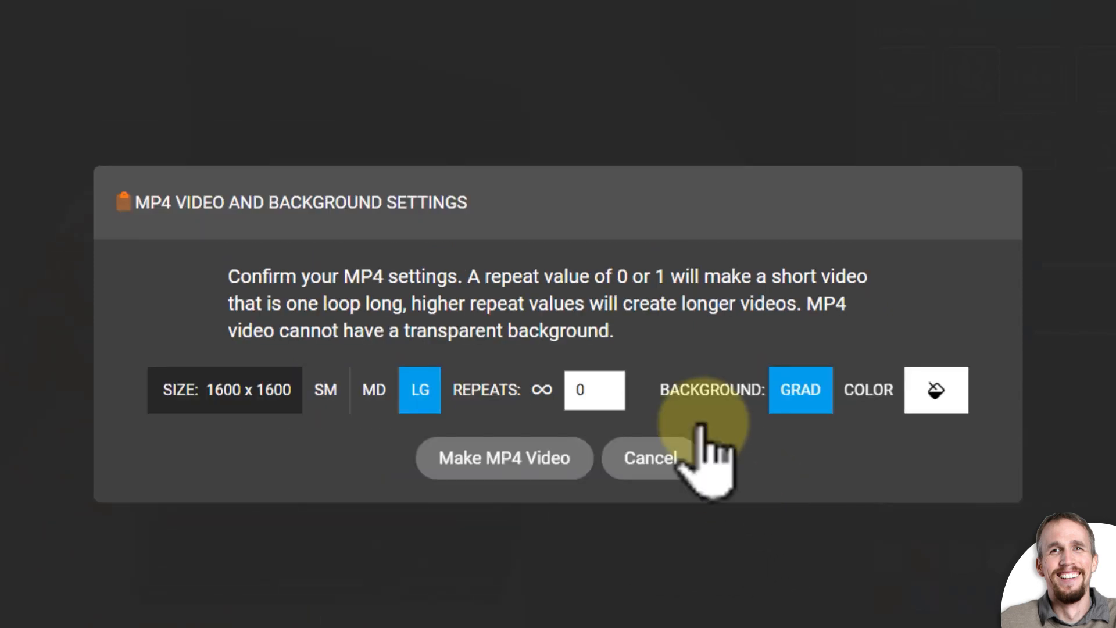
click(354, 401)
click(307, 401)
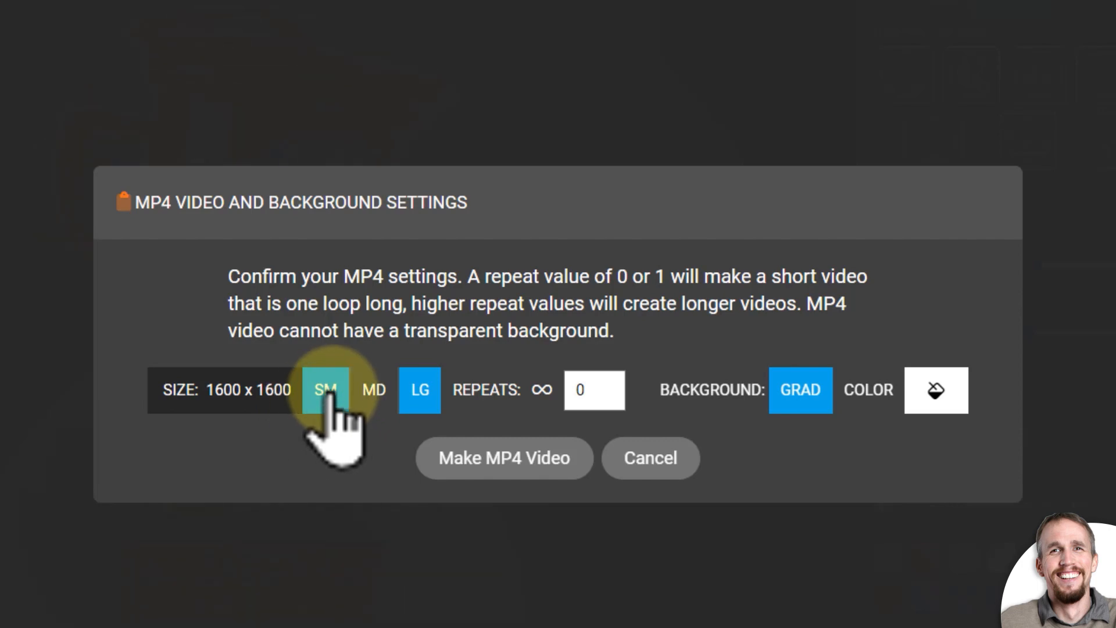
click(323, 395)
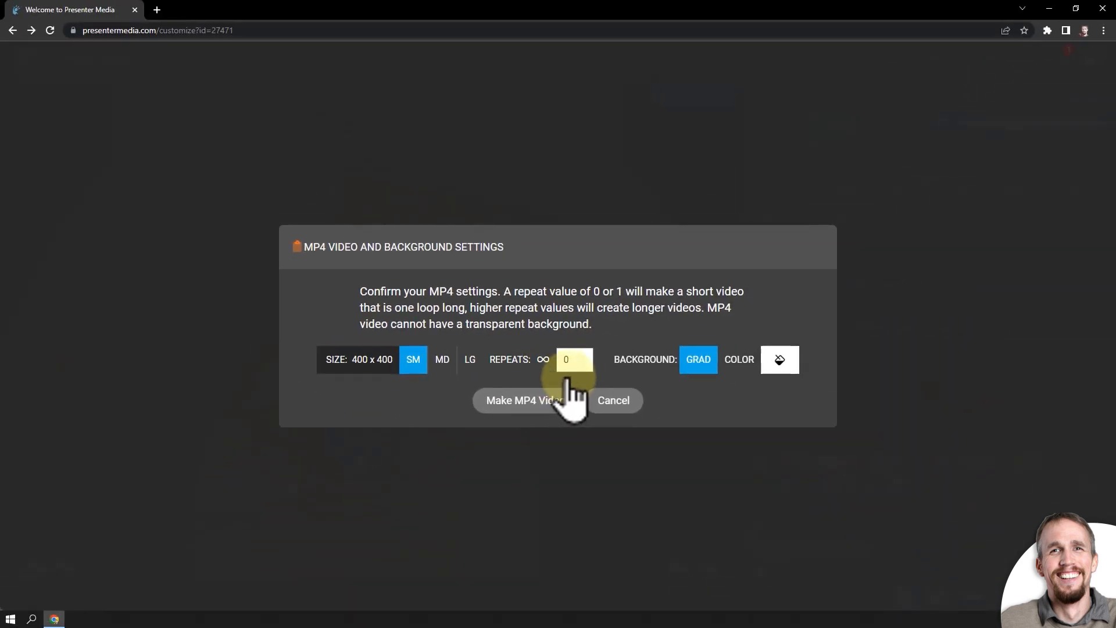
click(526, 401)
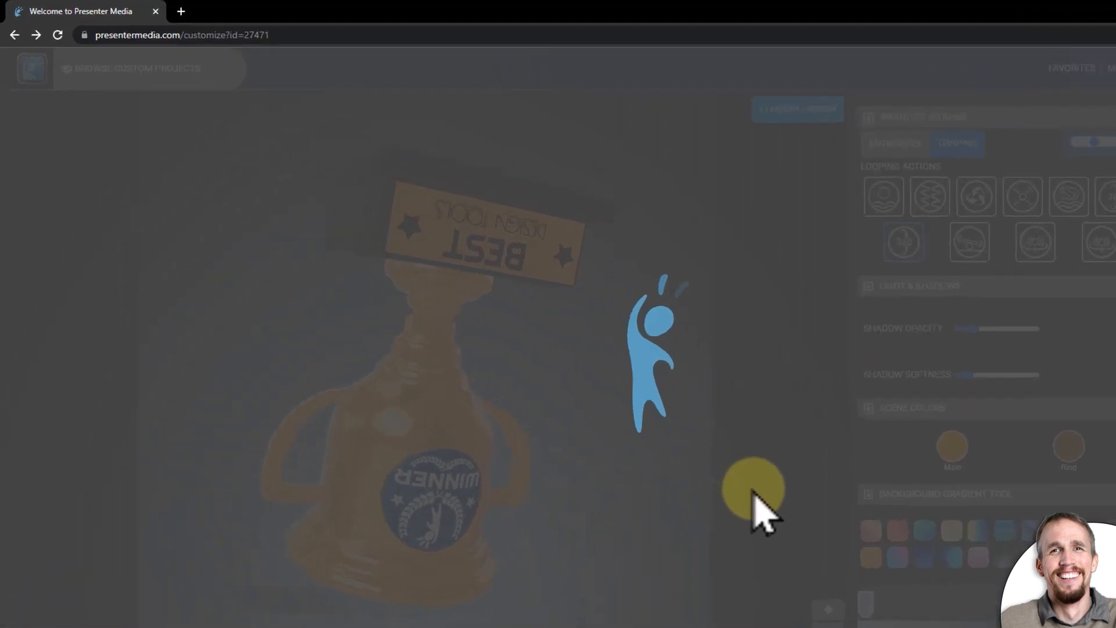
- Open a new browser tab and go to the PresenterMedia dashboard
click(181, 11)
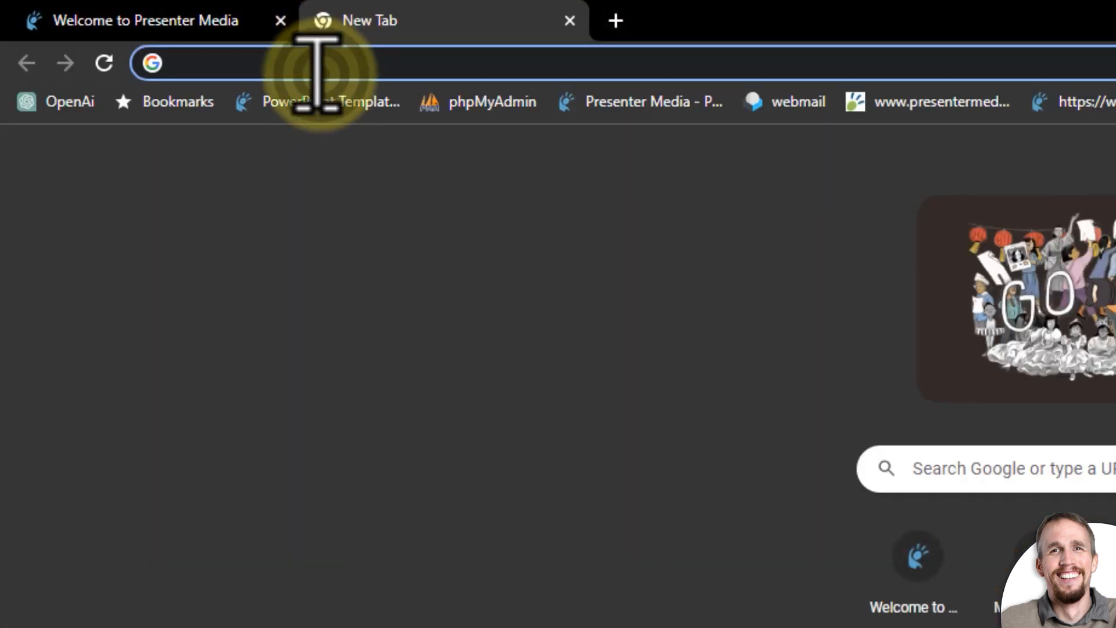
click(317, 67)
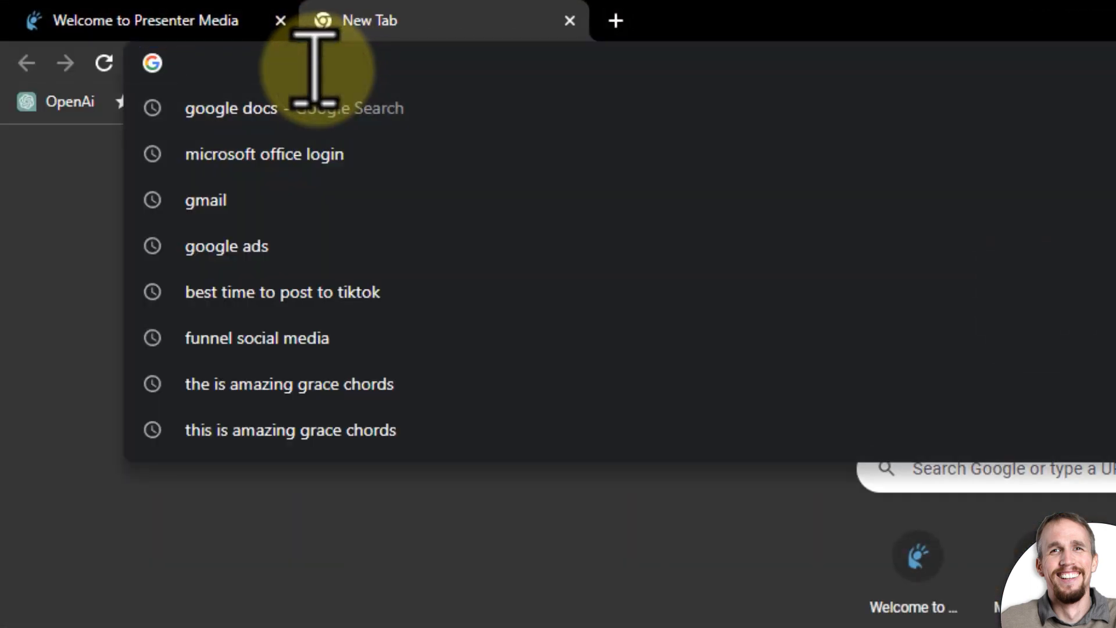
text(presentermedia.com)
key(Return)
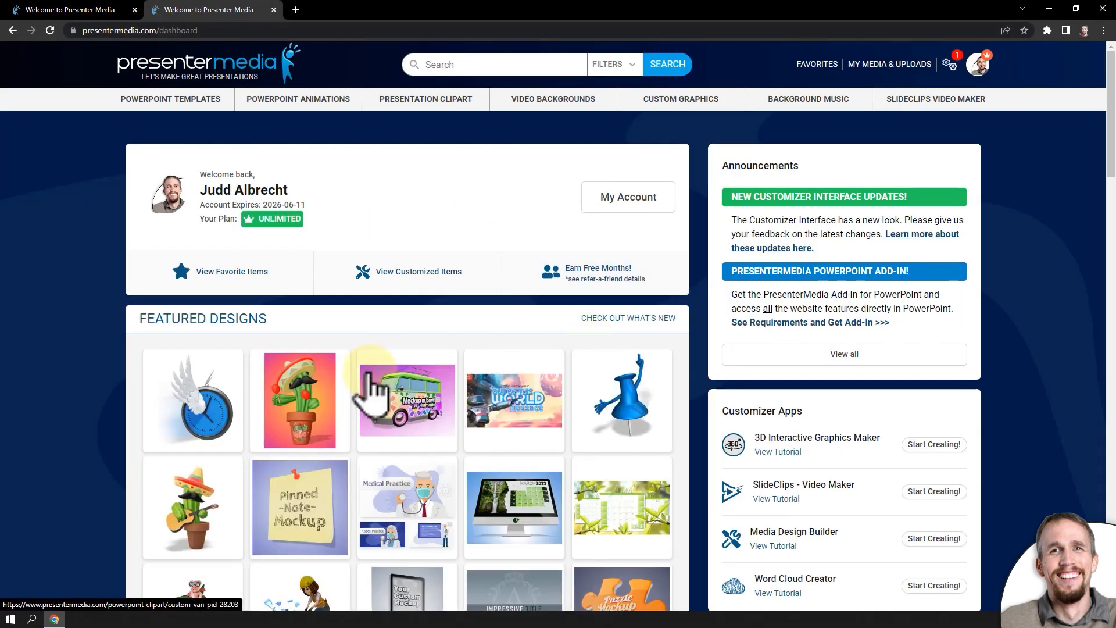
- Open the 3D Custom Van mockup page from the featured designs and browse its details
click(404, 395)
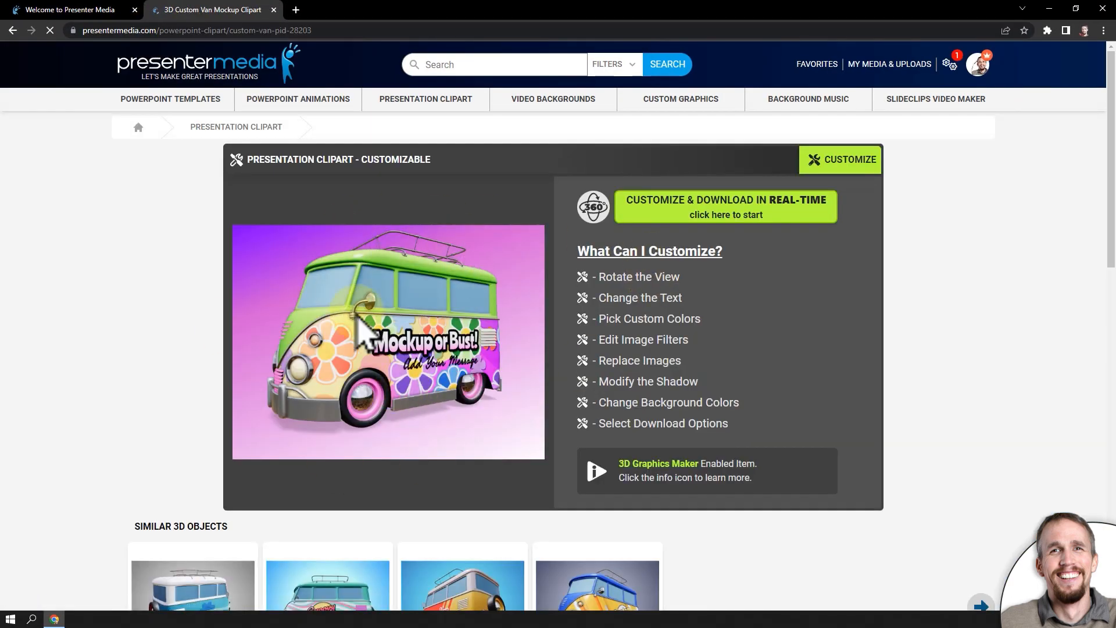
scroll(601, 443, down, 4)
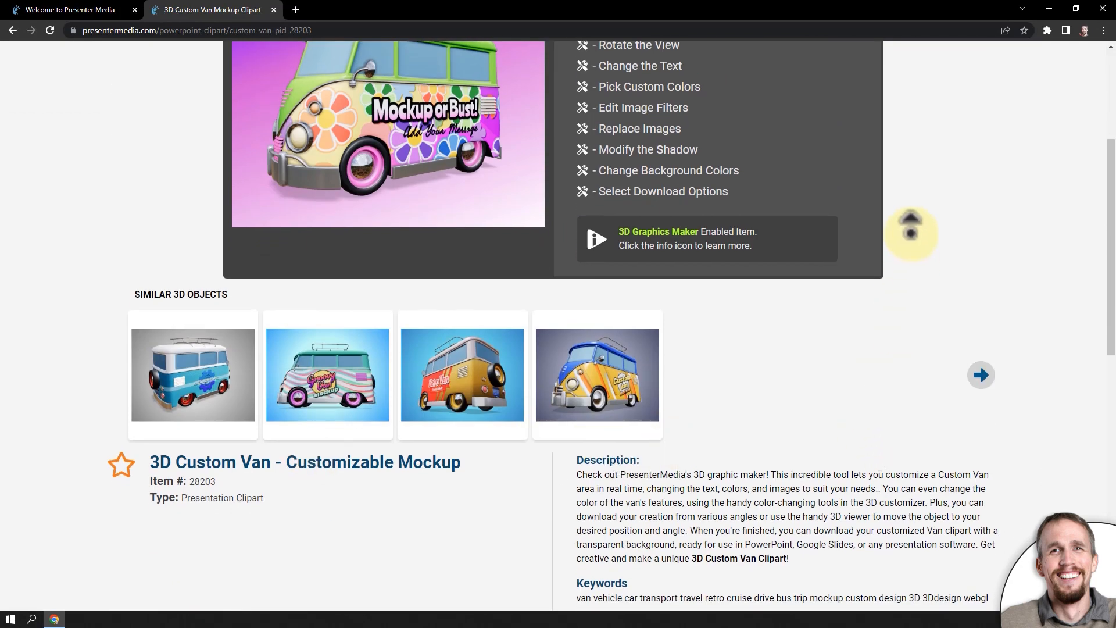
scroll(914, 231, up, 4)
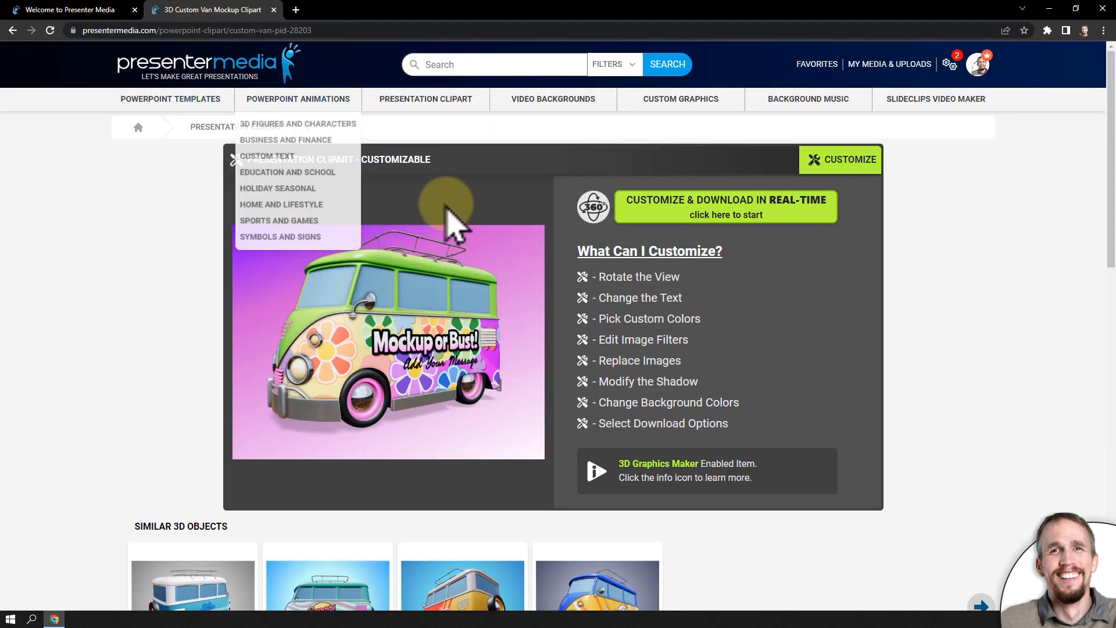
- Return to the customizer tab and acknowledge the download processing notice
click(69, 16)
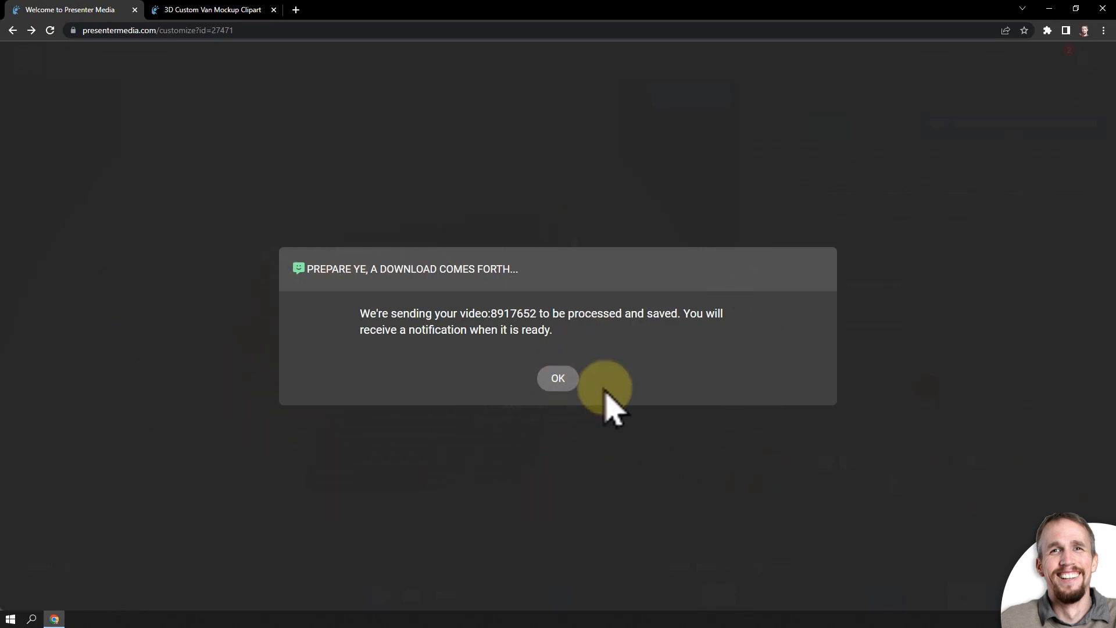
click(558, 379)
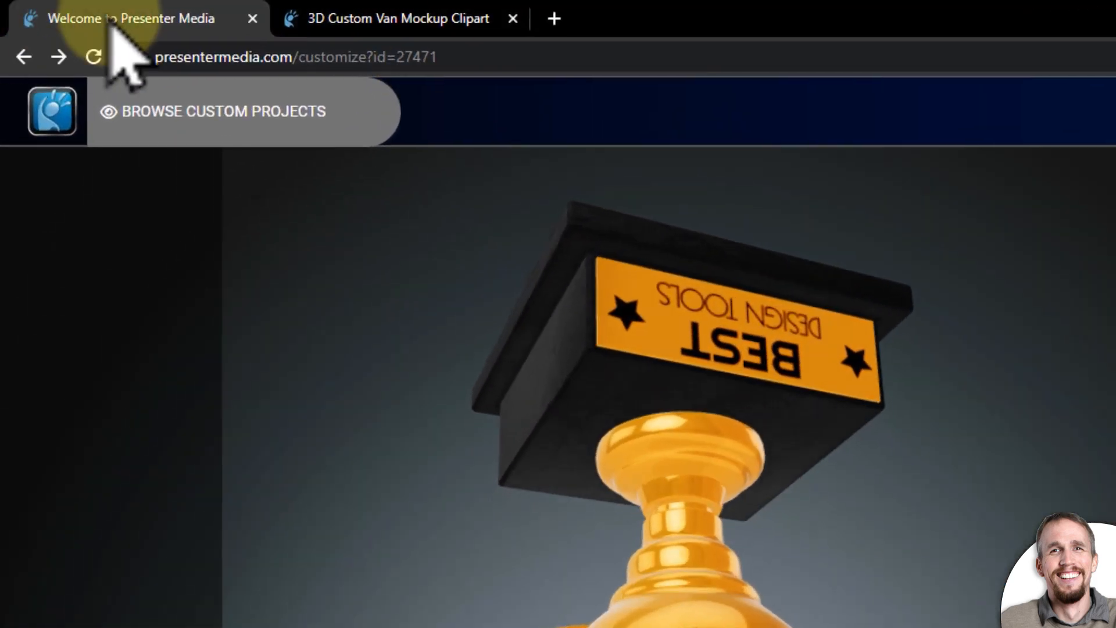
- Open My Media & Uploads in the second tab to find the custom downloads list
click(354, 17)
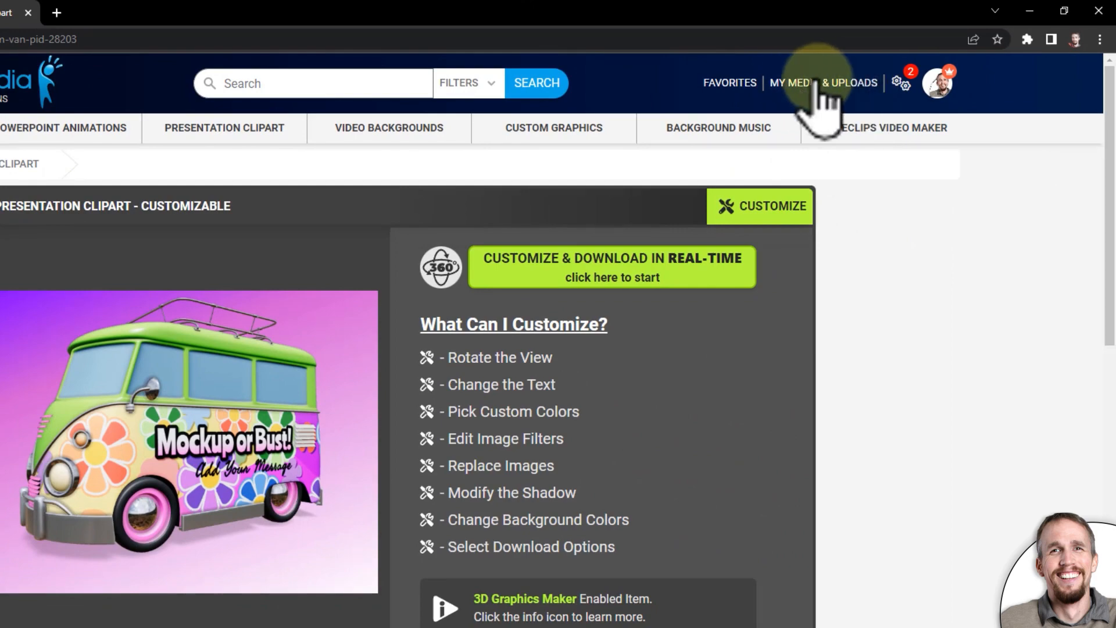
click(817, 87)
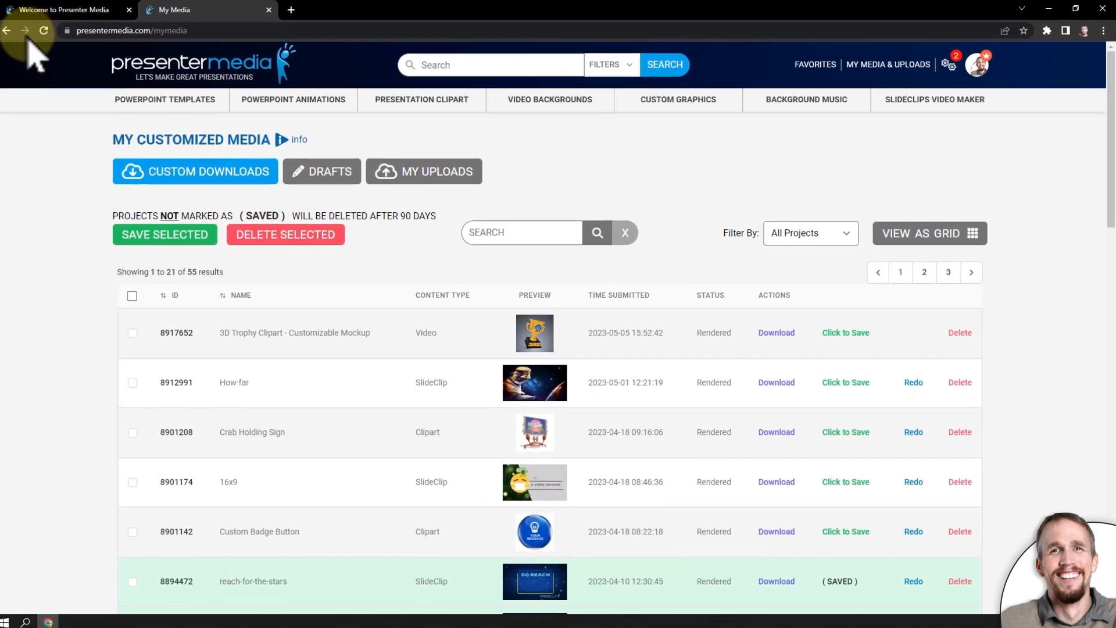
click(93, 10)
click(200, 11)
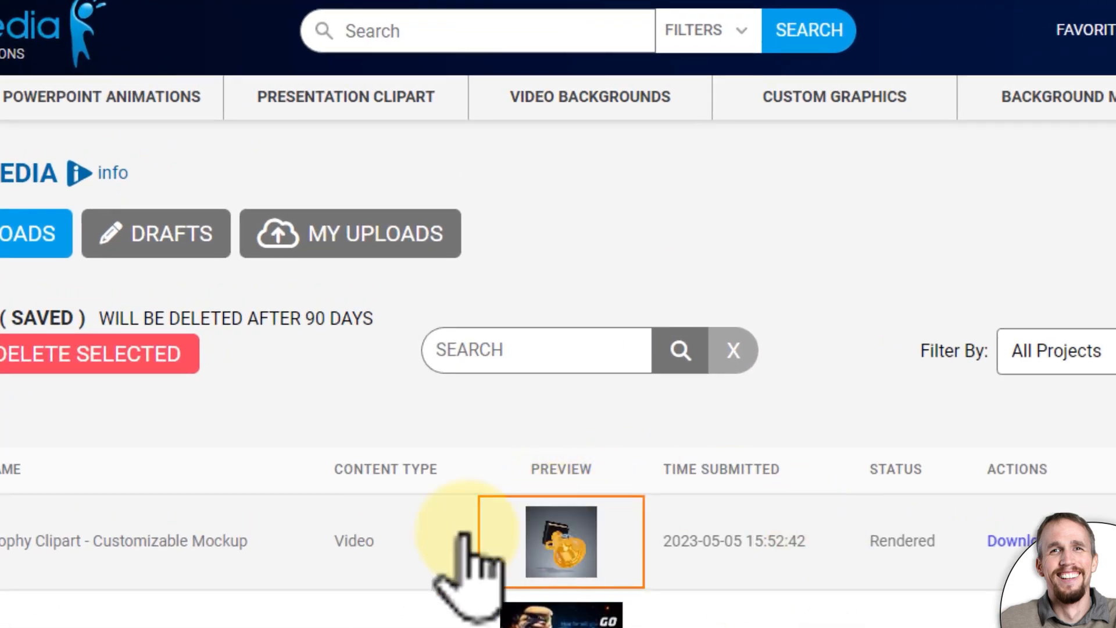
- Preview the rendered 3D Trophy video from the downloads list and close the preview
click(584, 550)
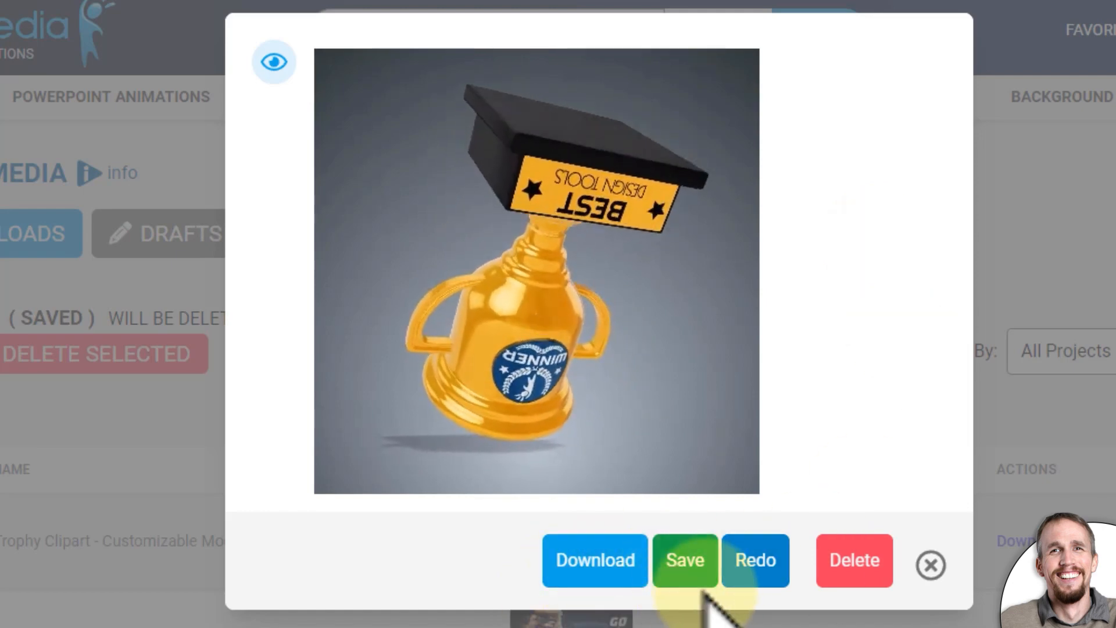
click(930, 563)
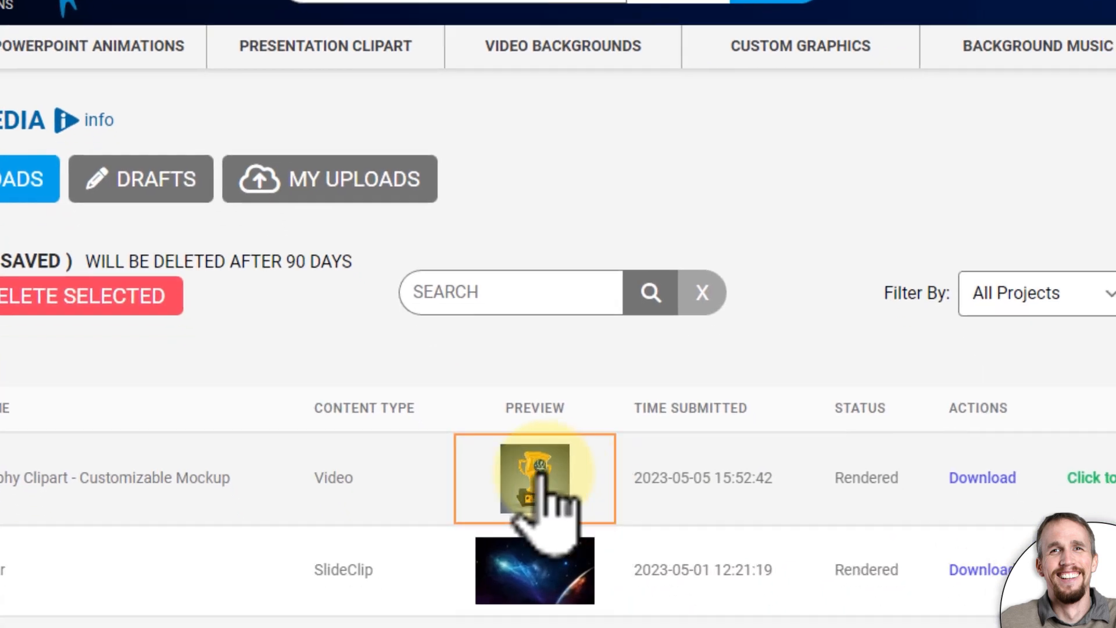